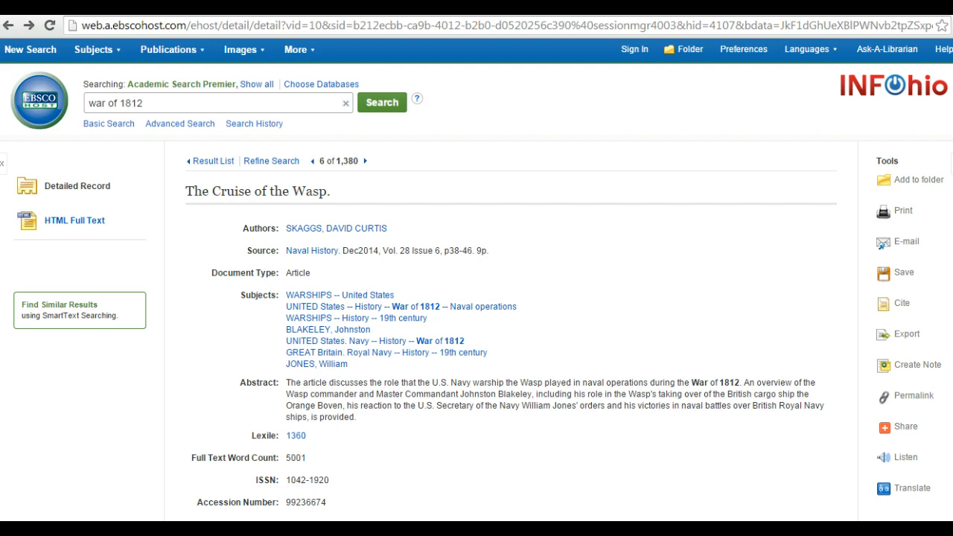
Switch to EasyBib and open the bibliography of the United States Major Conflicts project
left_click(648, 7)
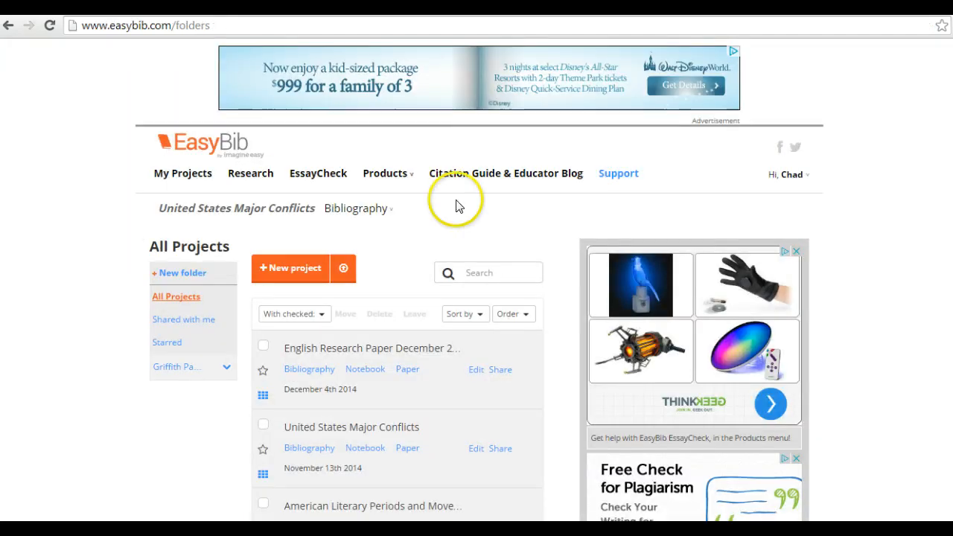
scroll(458, 207, "down", 2)
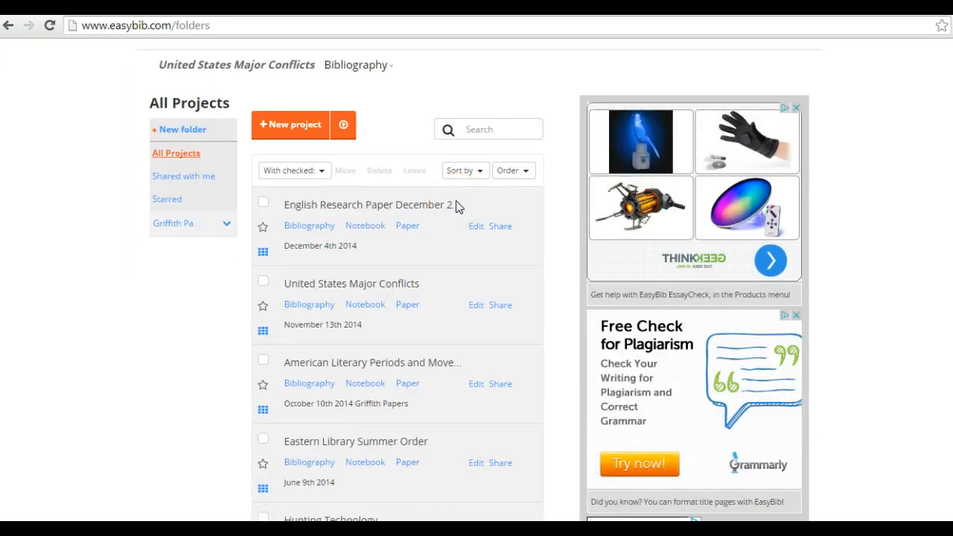
left_click(312, 307)
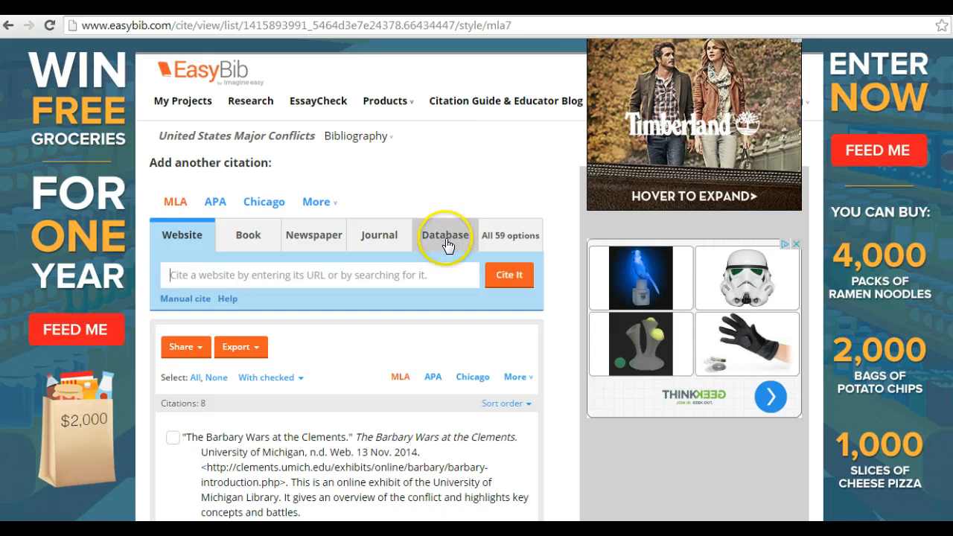
Start a new database citation with Magazine article as the kind of source
left_click(188, 239)
left_click(443, 239)
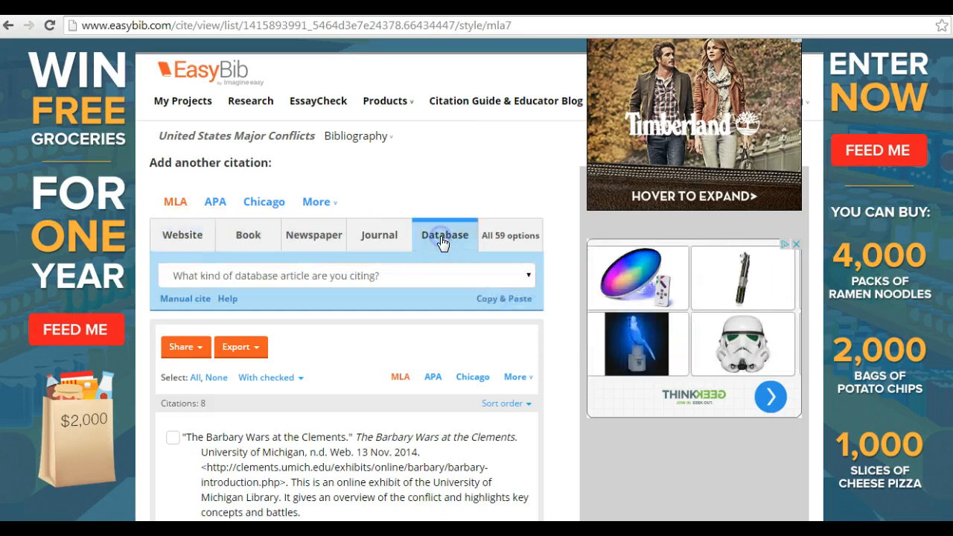
left_click(529, 277)
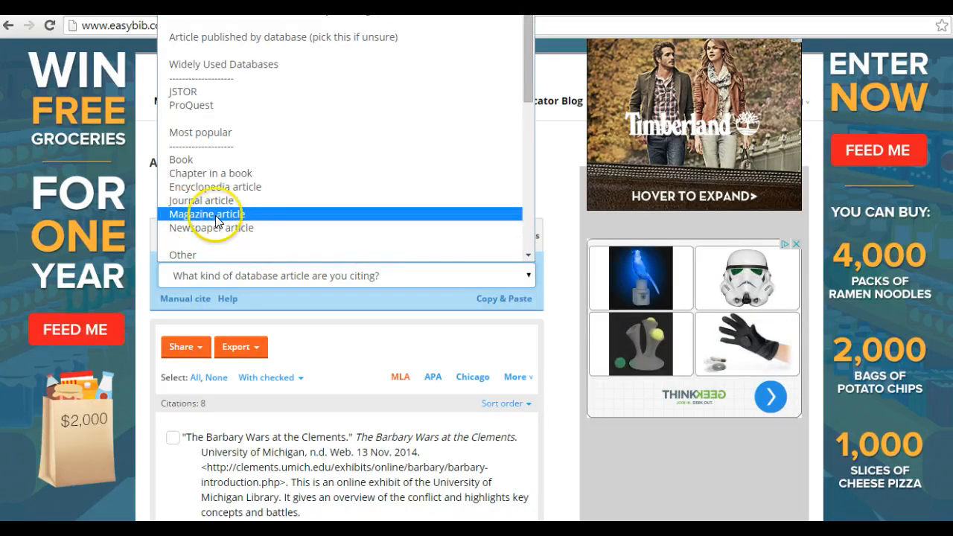
scroll(228, 224, "down", 4)
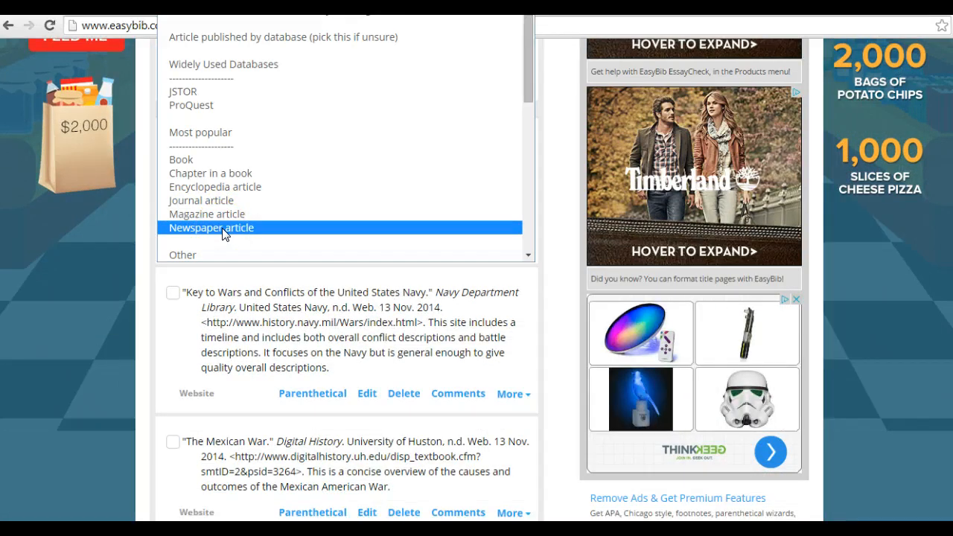
left_click(208, 208)
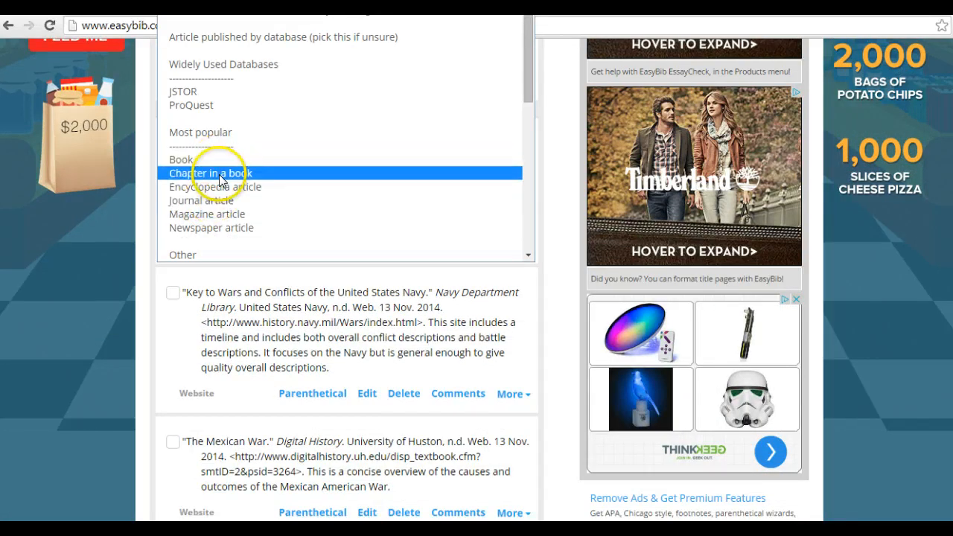
left_click(250, 214)
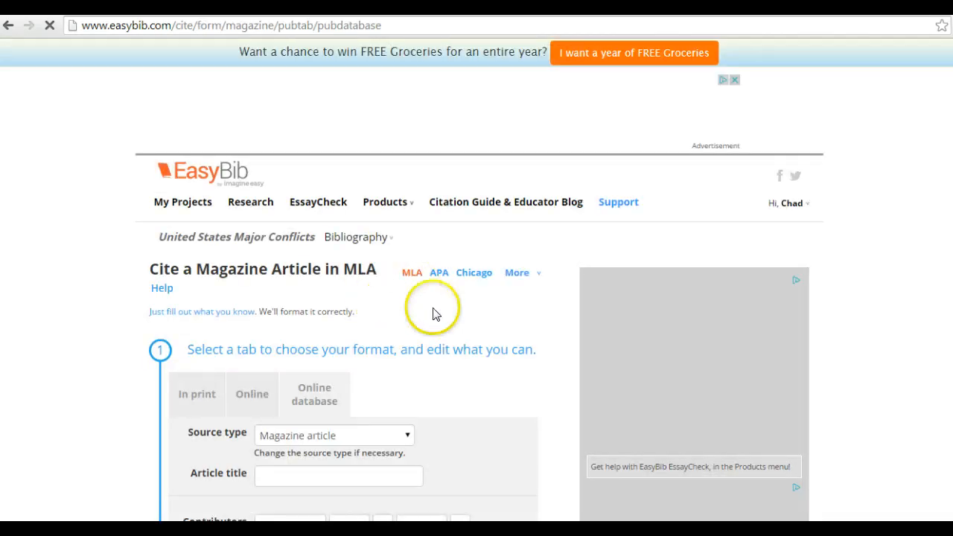
Enter "The Cruise of the Wasp" as the article title of the magazine citation
scroll(436, 314, "down", 2)
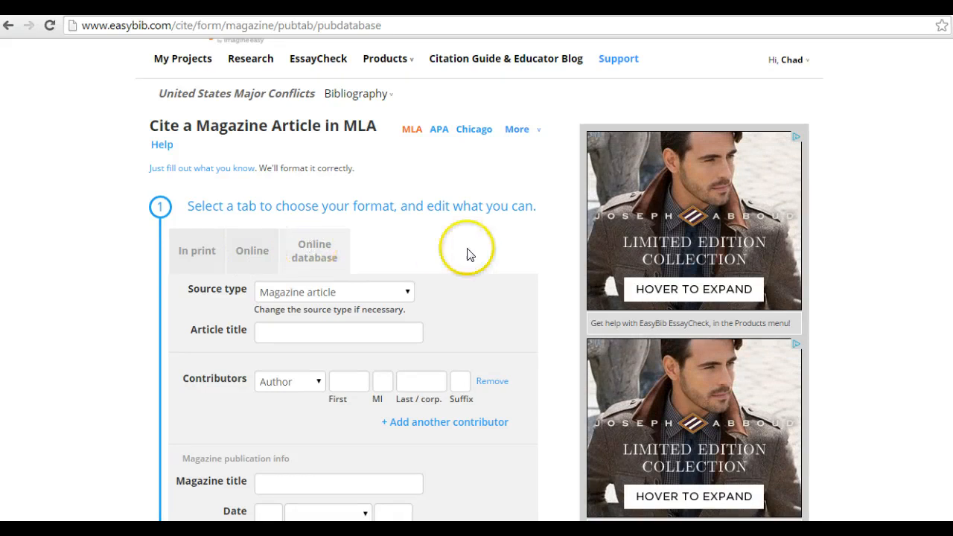
scroll(468, 251, "down", 1)
left_click(325, 258)
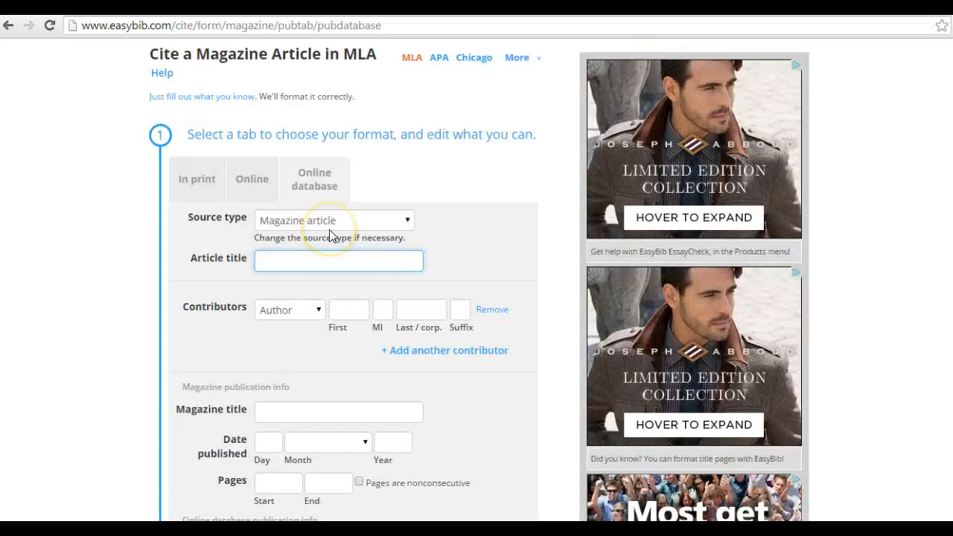
type("The Crui")
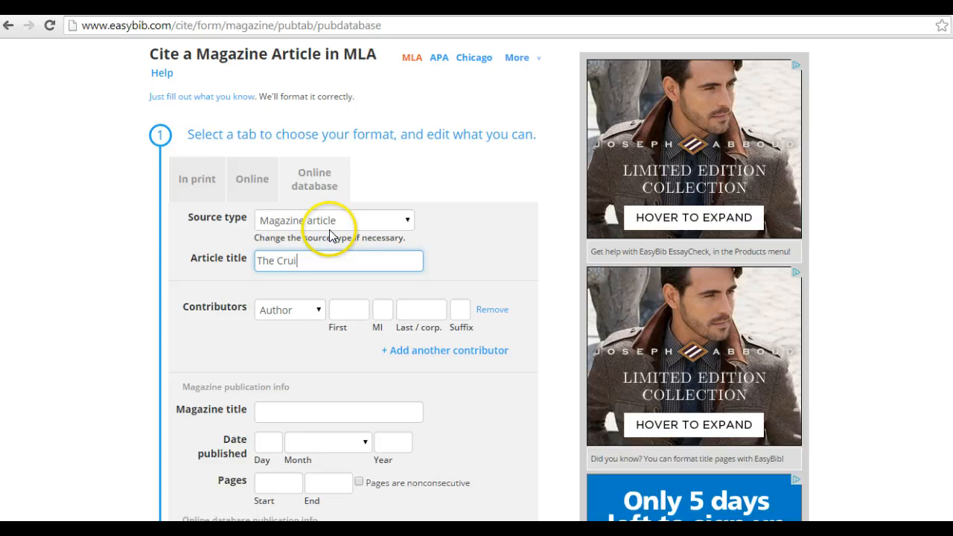
type("se of the Wasp")
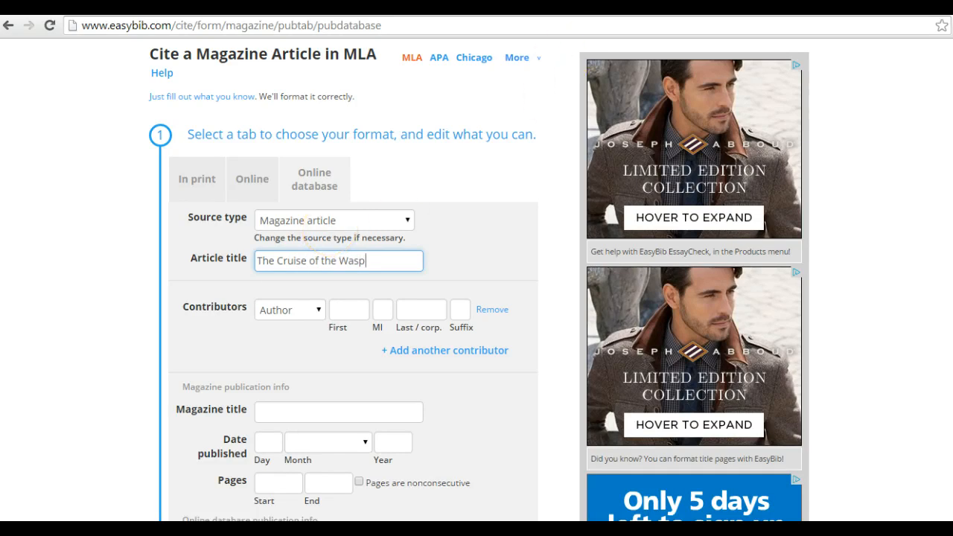
Using the EBSCOhost record, fill in the author's name, magazine title Naval History, date December 2014, pages 38 to 46 and database EbscoHost
left_click(642, 6)
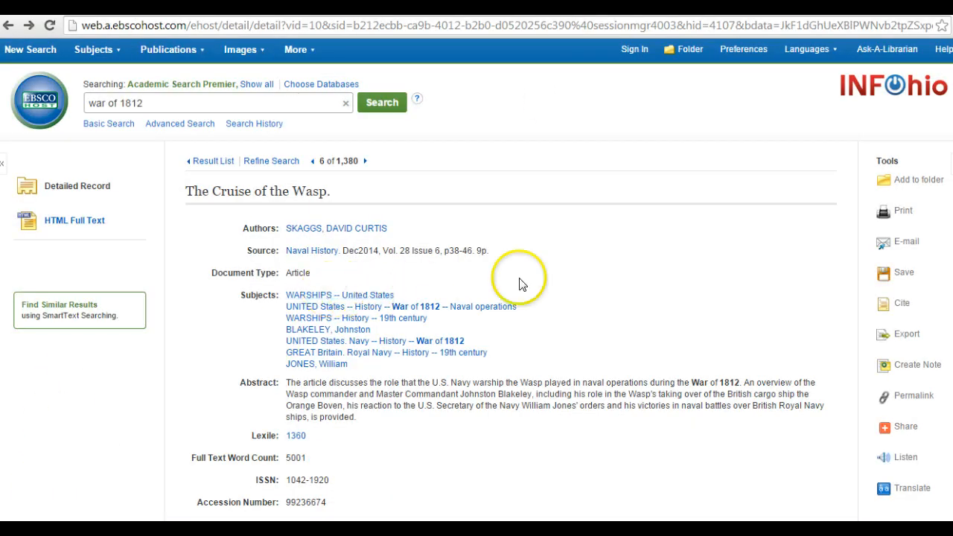
scroll(540, 276, "down", 1)
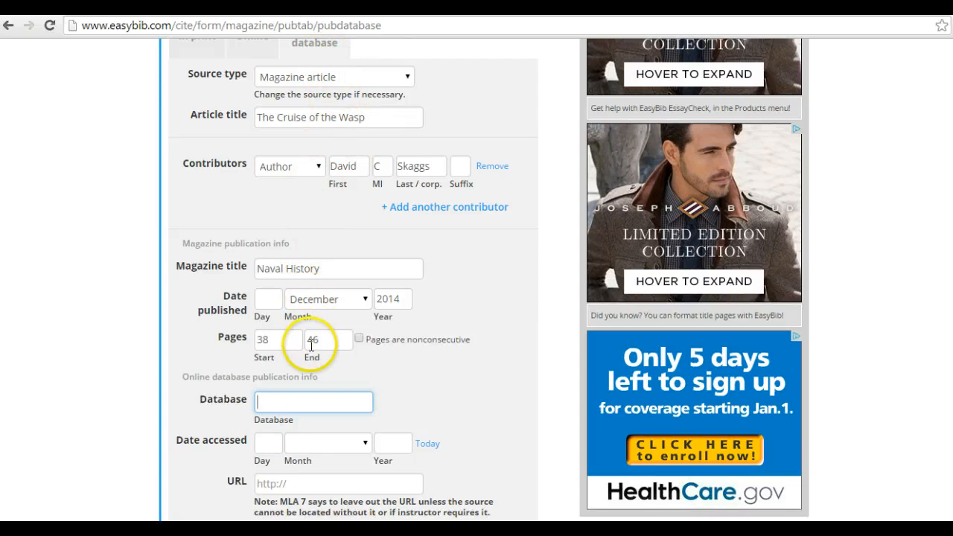
left_click(280, 402)
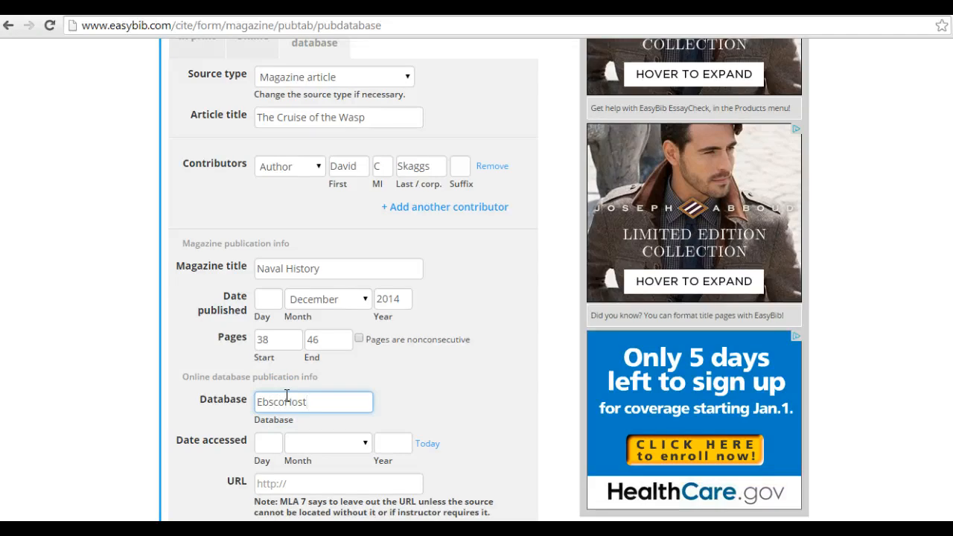
left_click(473, 387)
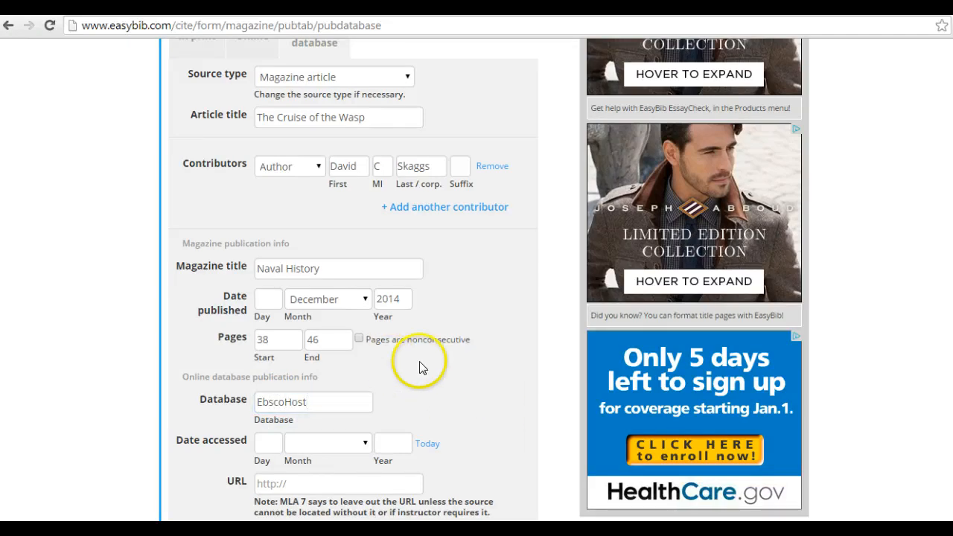
Set the access date to today, 10 December 2014, and set Display URL to Yes
scroll(422, 366, "down", 1)
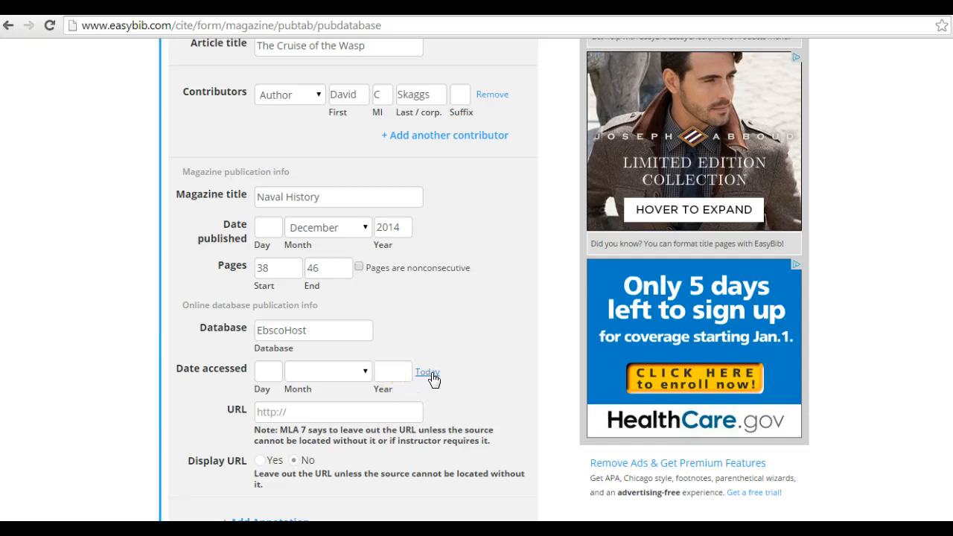
left_click(429, 372)
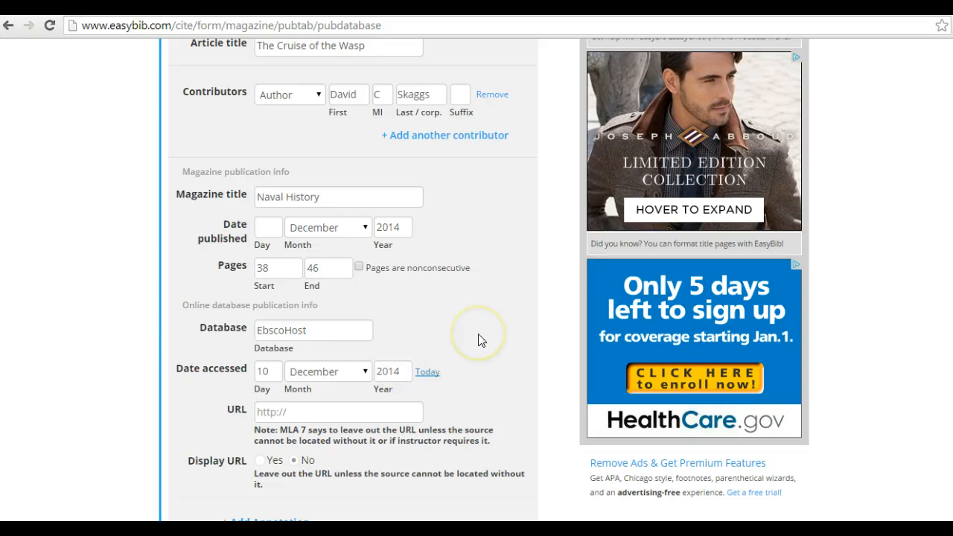
scroll(479, 341, "down", 1)
left_click(308, 338)
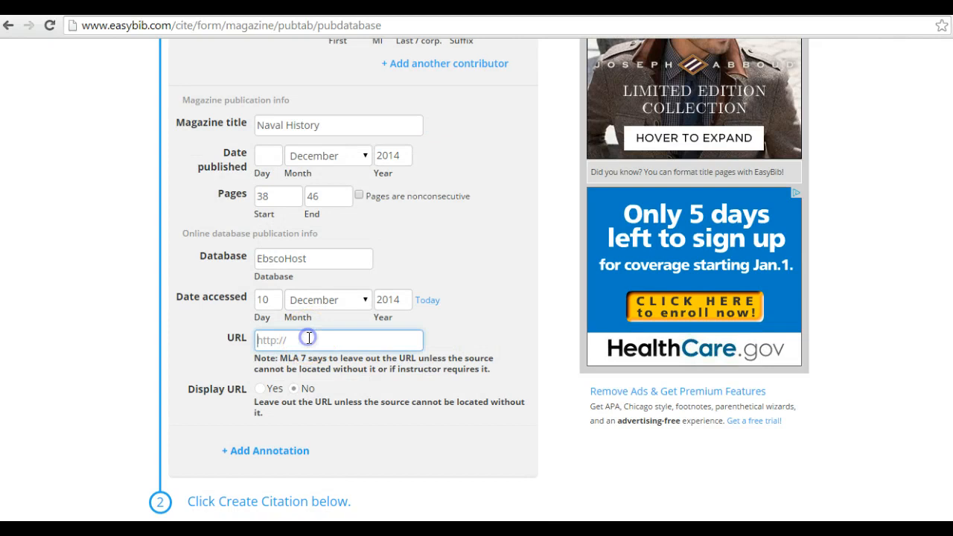
left_click(259, 389)
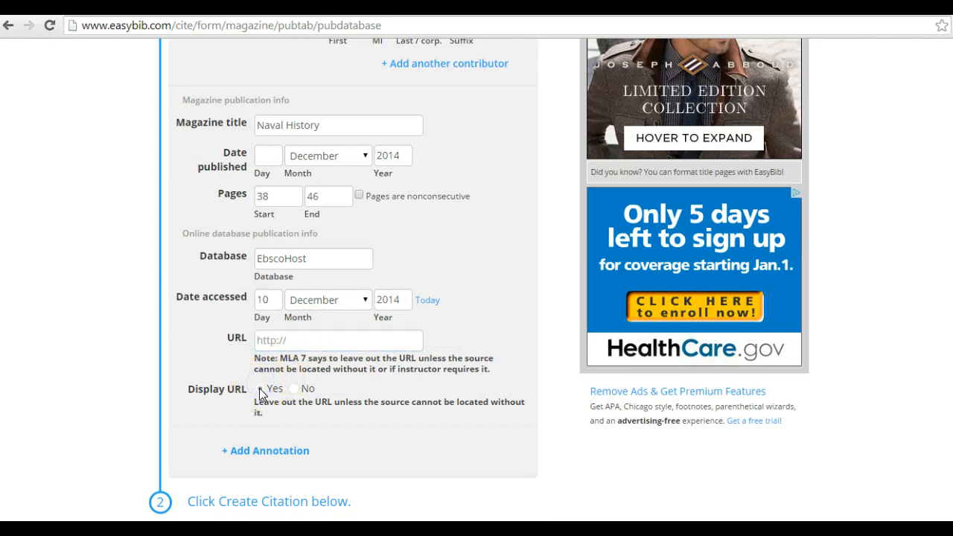
Switch to the article's EBSCOhost record and display its permalink
left_click(285, 339)
left_click(700, 9)
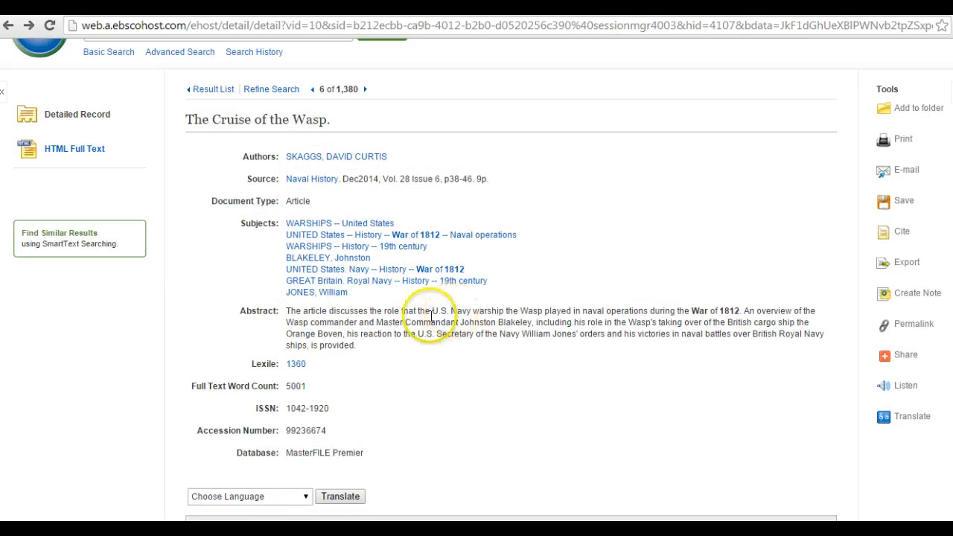
left_click(916, 327)
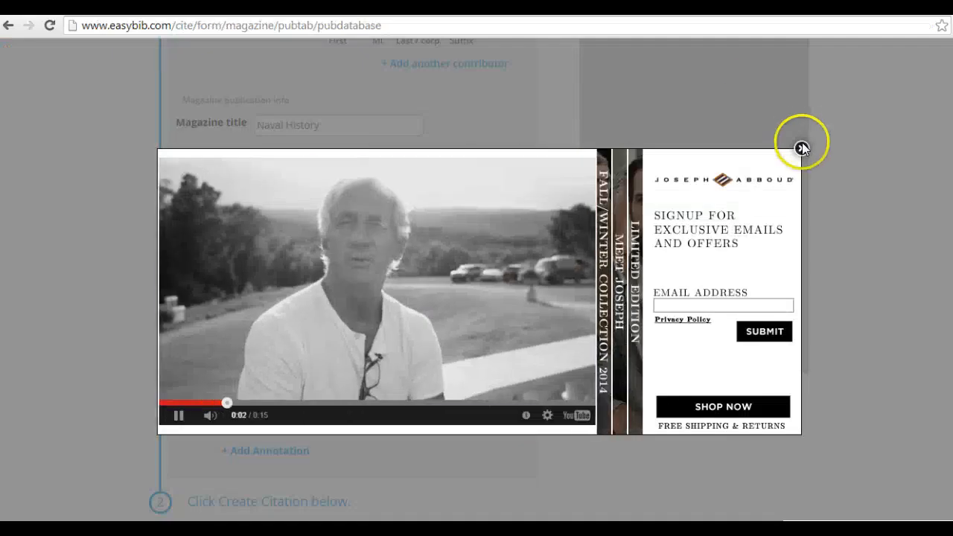
left_click(802, 148)
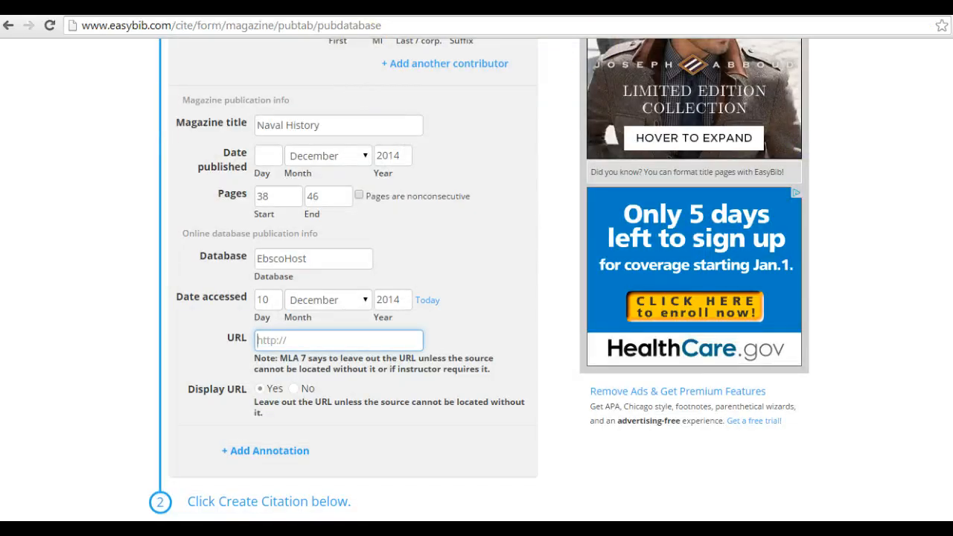
key("ctrl+Tab")
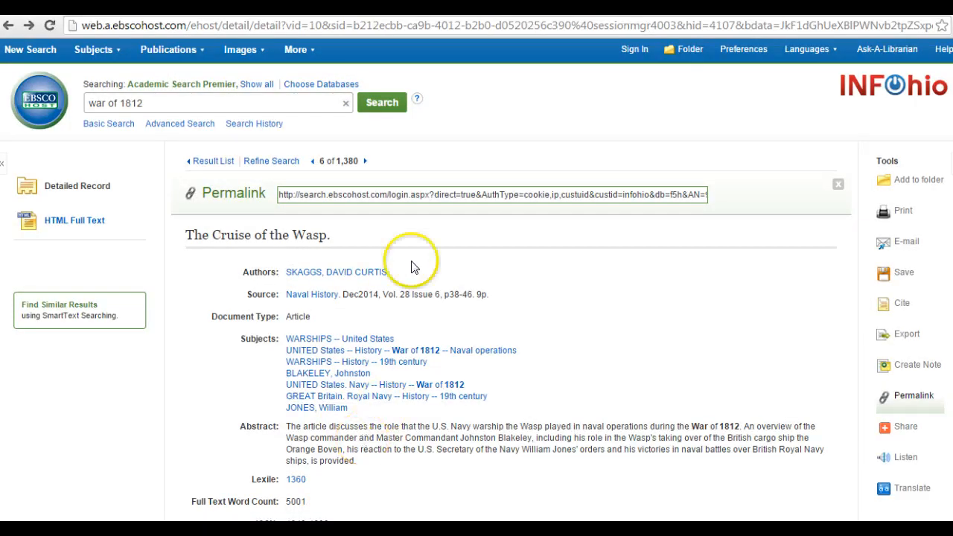
Copy the article's permalink and paste it as the URL of the EasyBib citation
left_click(447, 192)
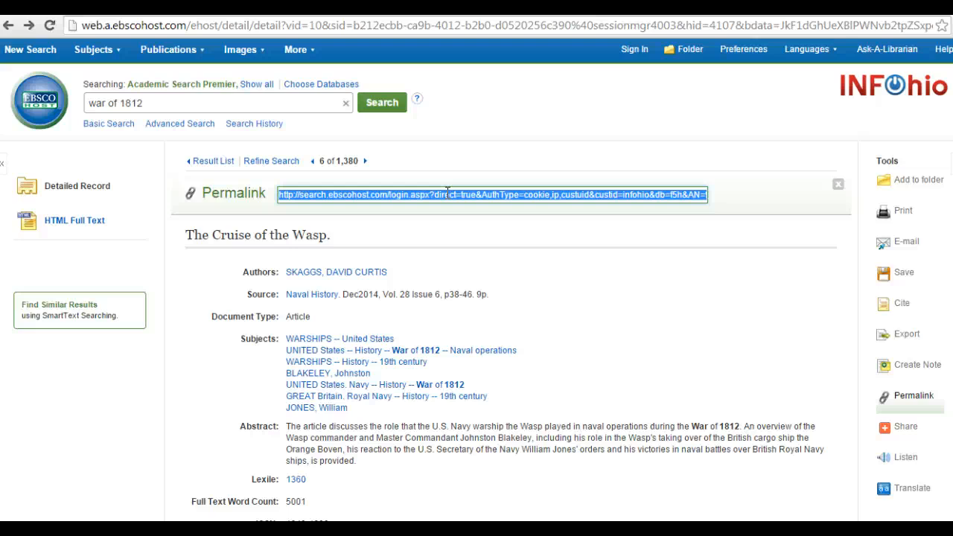
left_click(401, 200)
key("ctrl+Tab")
left_click(307, 340)
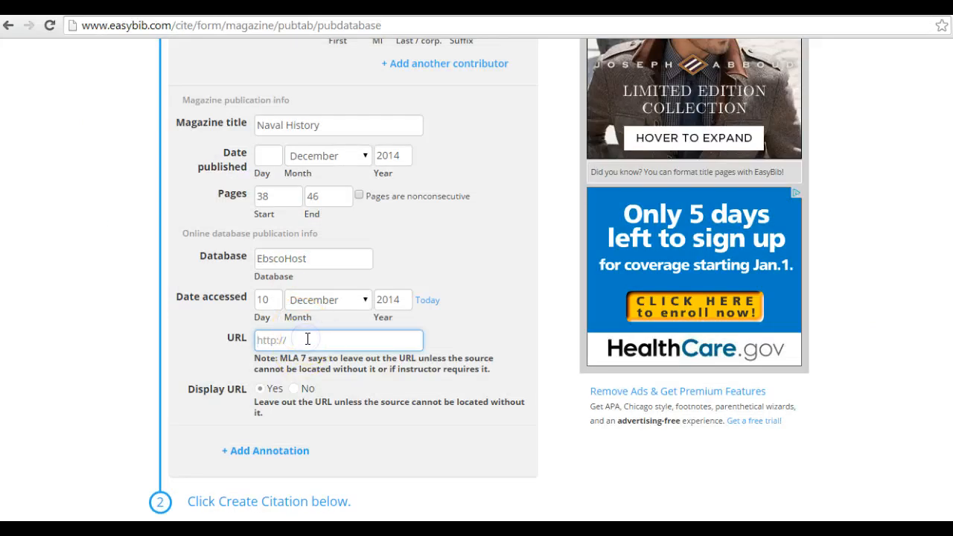
key("ctrl+v")
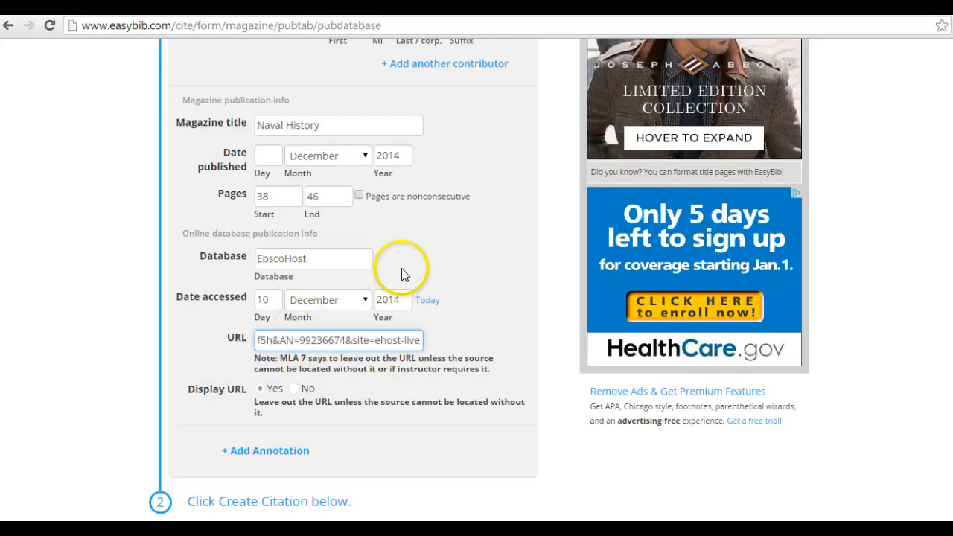
Add an annotation to the citation and open its text box for editing
scroll(399, 272, "down", 2)
left_click(231, 311)
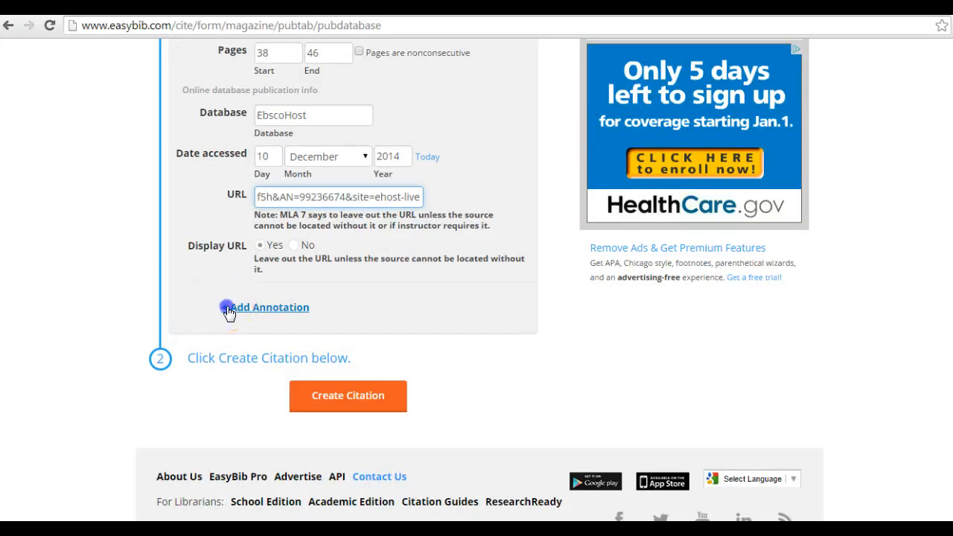
left_click(295, 359)
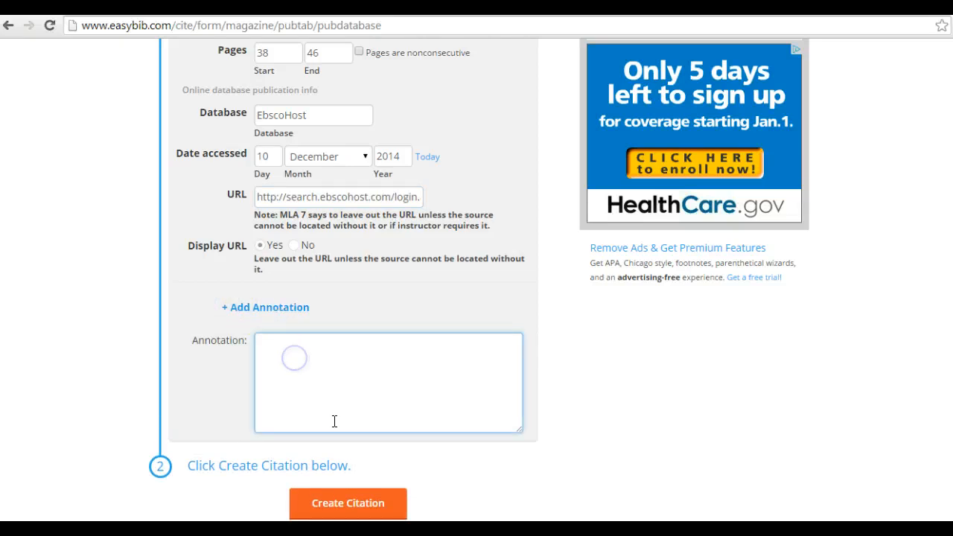